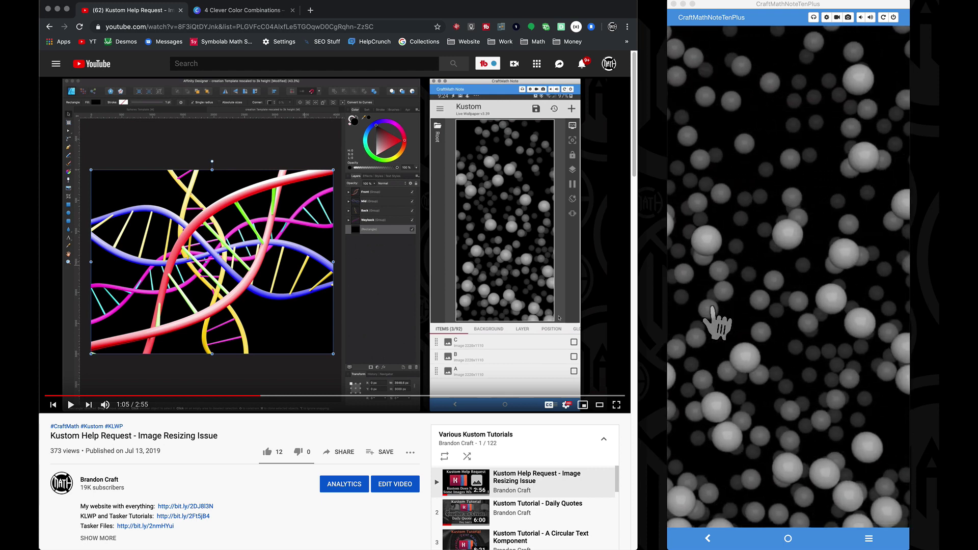
Show the beads wallpaper's grey acolor, bcolor and ccolor globals beside the Canva palette article
{"action": "left_click", "coordinate": [672, 306]}
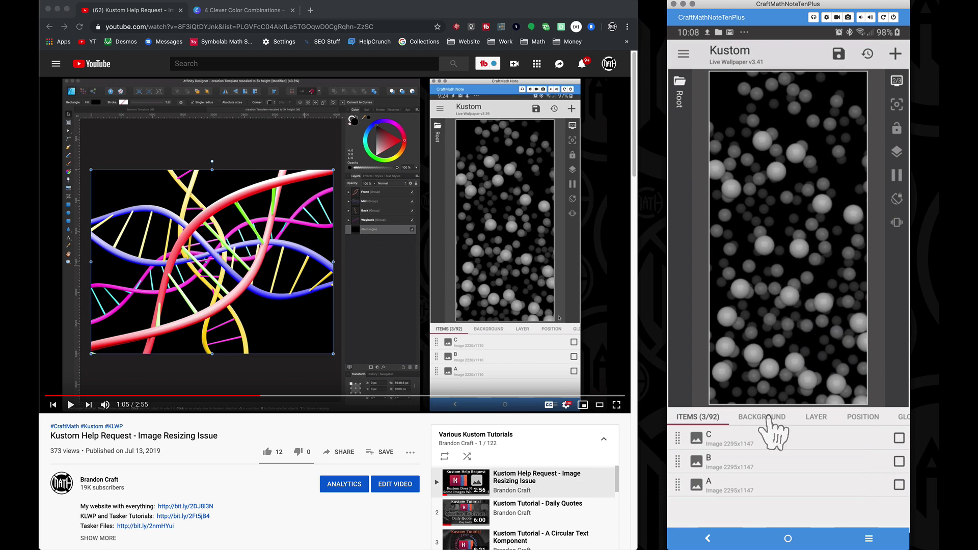
{"action": "left_click", "coordinate": [900, 417]}
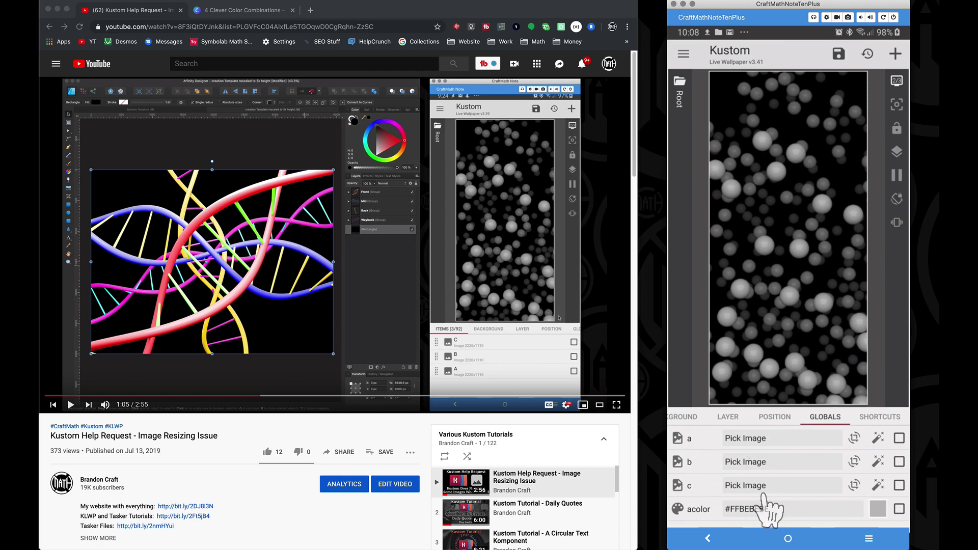
{"action": "scroll", "coordinate": [763, 509], "scroll_direction": "down", "scroll_amount": 3}
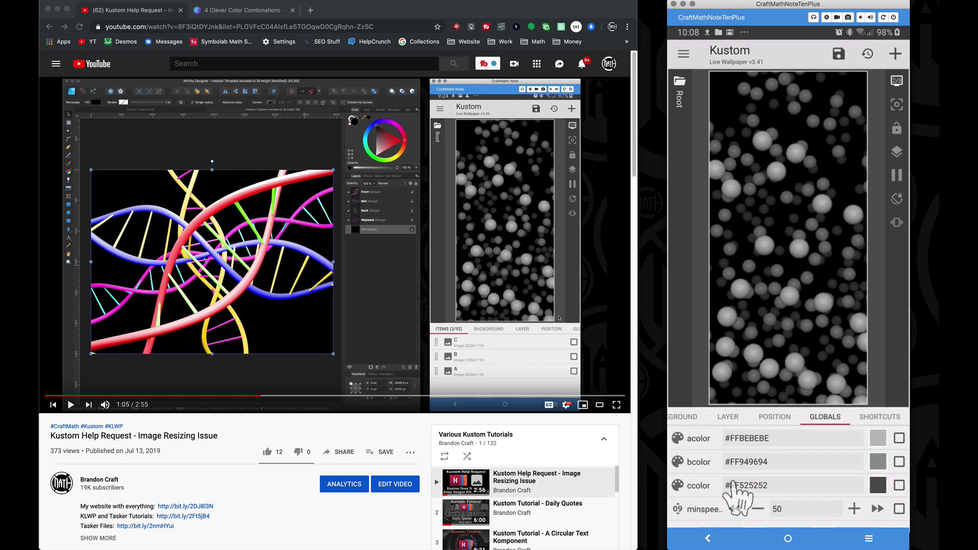
{"action": "key", "text": "ctrl+Tab"}
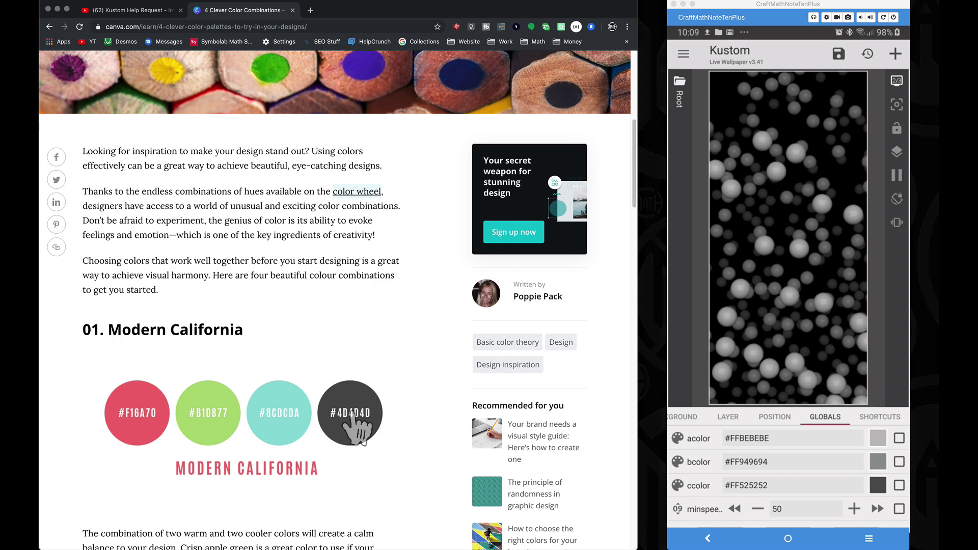
Set the acolor global to pink F16A70
{"action": "left_click", "coordinate": [842, 439]}
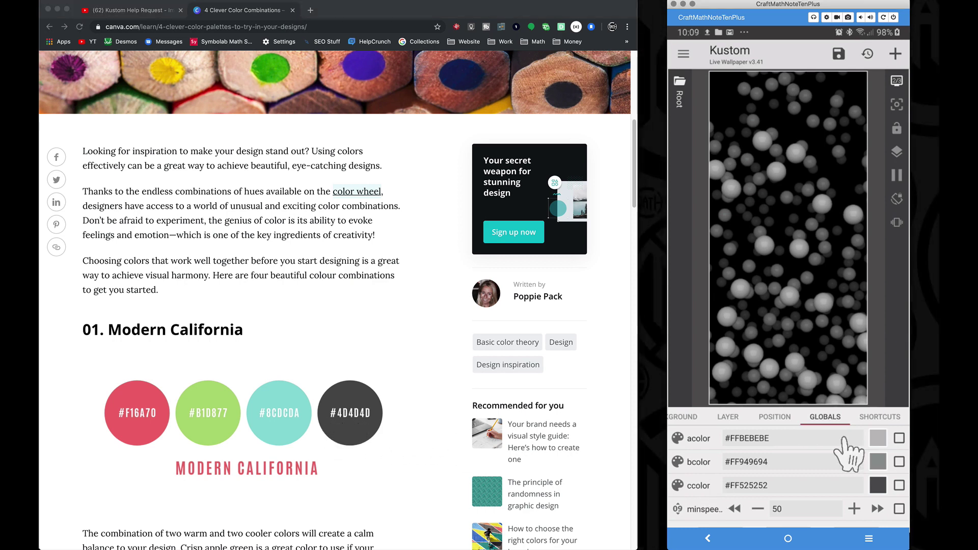
{"action": "left_click", "coordinate": [843, 444]}
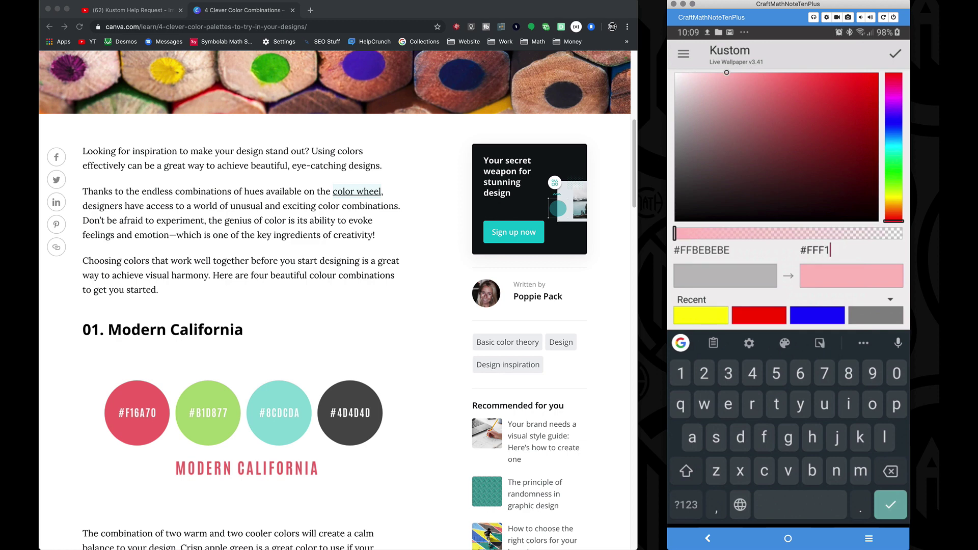
{"action": "type", "text": "F16A7"}
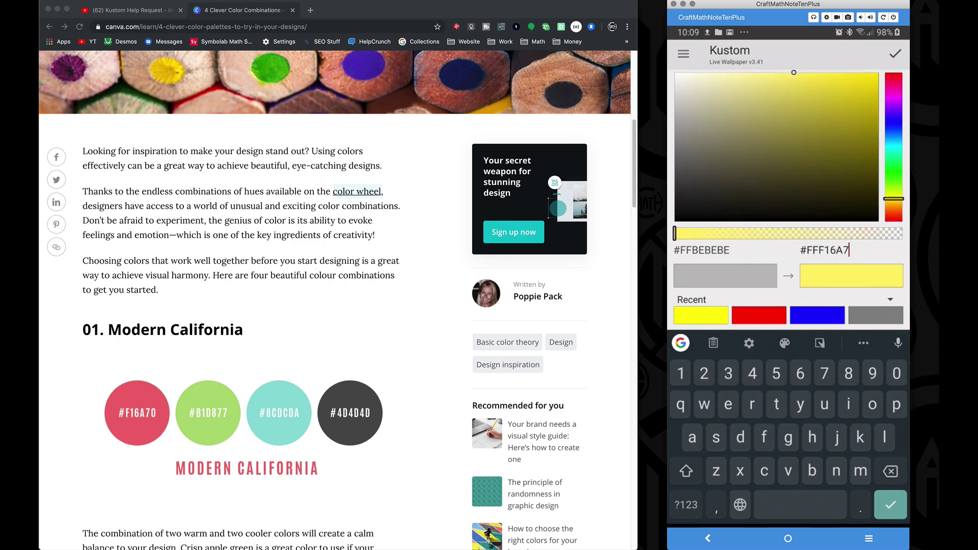
{"action": "type", "text": "0"}
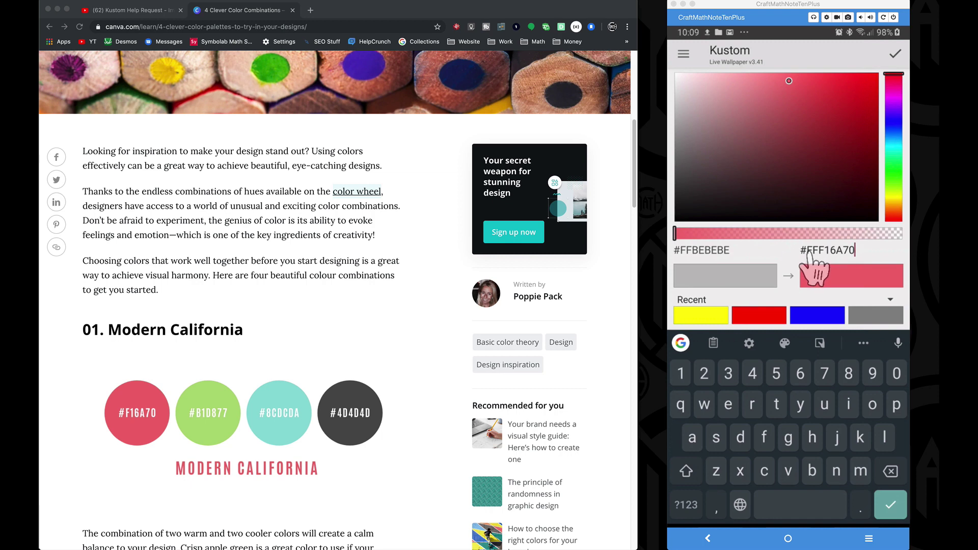
{"action": "left_click", "coordinate": [894, 54]}
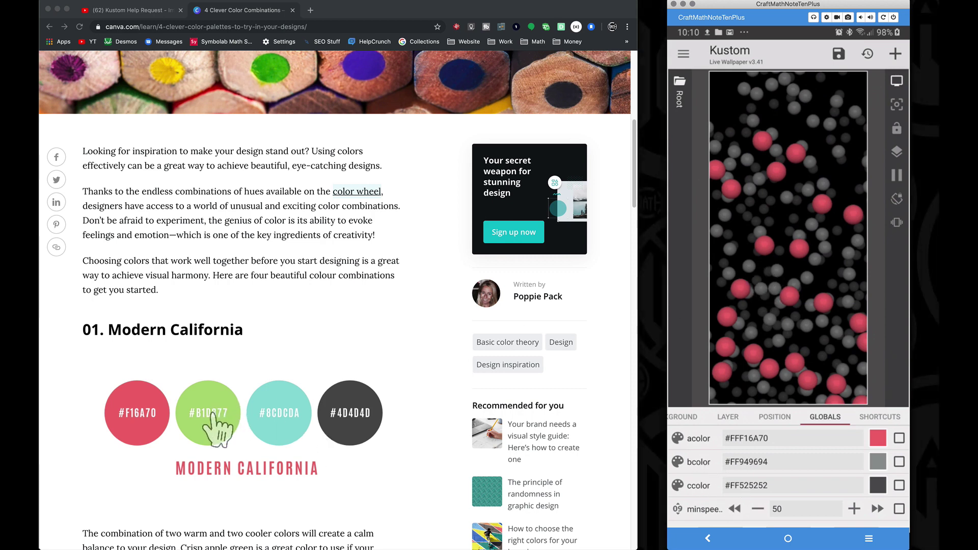
Set the bcolor global to green B1D877
{"action": "left_click", "coordinate": [815, 461]}
{"action": "left_click", "coordinate": [841, 443]}
{"action": "key", "text": "BackSpace"}
{"action": "key", "text": "BackSpace"}
{"action": "key", "text": "BackSpace"}
{"action": "key", "text": "BackSpace"}
{"action": "key", "text": "BackSpace"}
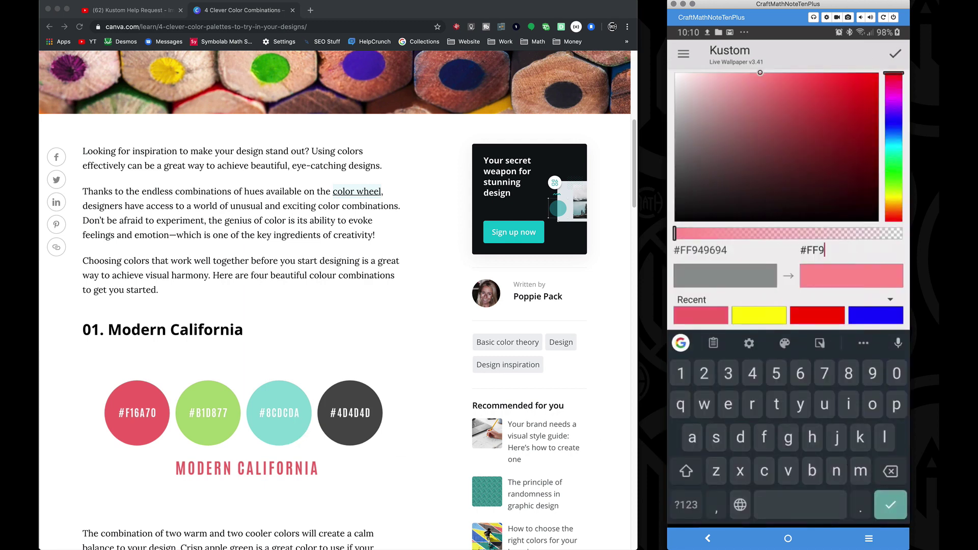
{"action": "type", "text": "877"}
{"action": "left_click", "coordinate": [890, 504]}
Set the ccolor global to teal 8CDCDA
{"action": "left_click", "coordinate": [840, 250]}
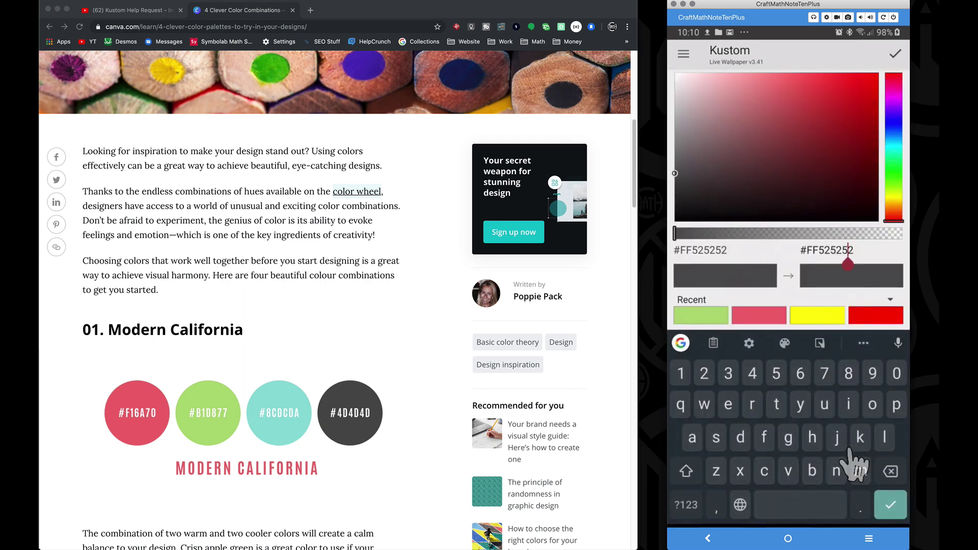
{"action": "key", "text": "BackSpace"}
{"action": "key", "text": "BackSpace"}
{"action": "key", "text": "BackSpace"}
{"action": "key", "text": "BackSpace"}
{"action": "key", "text": "BackSpace"}
{"action": "key", "text": "BackSpace"}
{"action": "type", "text": "8CDCDA"}
{"action": "left_click", "coordinate": [890, 504]}
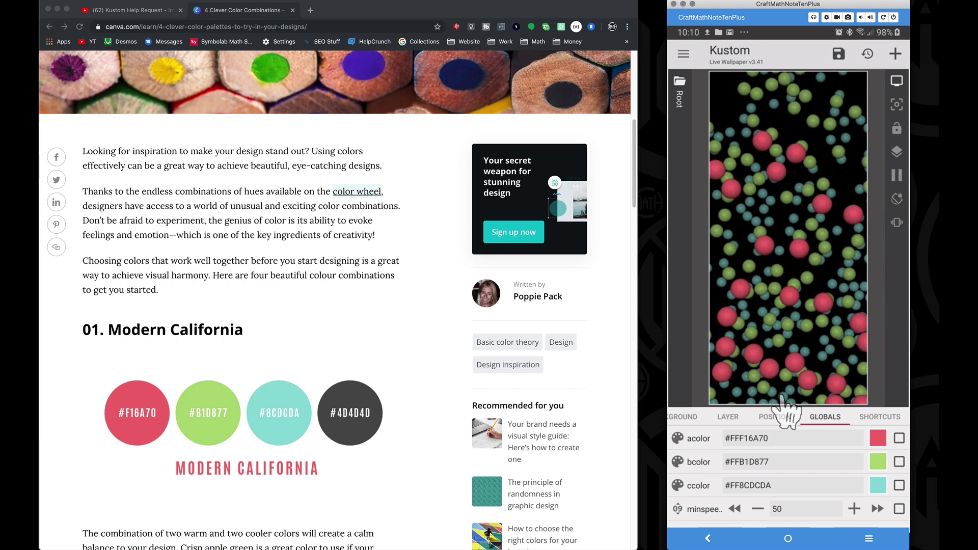
Set the background colour to dark grey 4D4D4D and save the wallpaper
{"action": "left_click", "coordinate": [687, 417]}
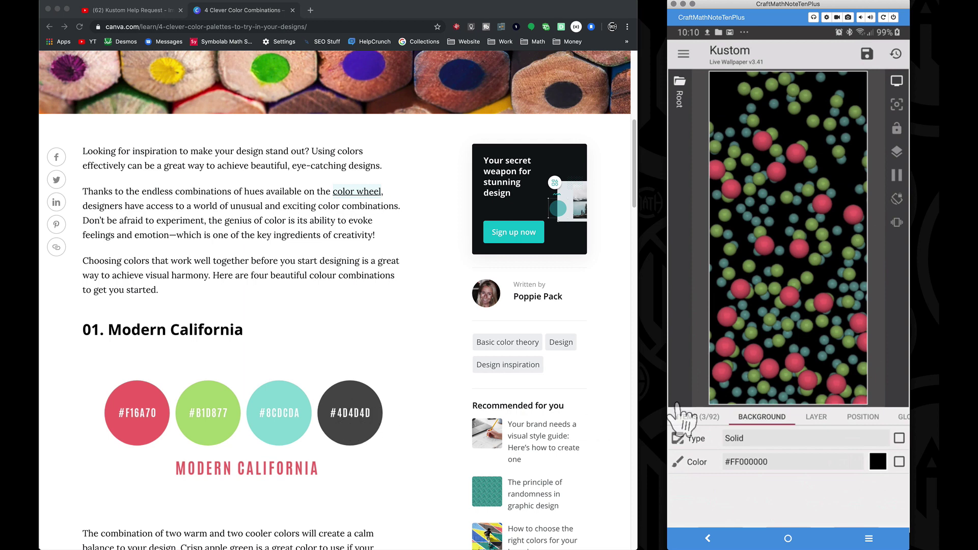
{"action": "left_click", "coordinate": [848, 463]}
{"action": "type", "text": "4D4D4D"}
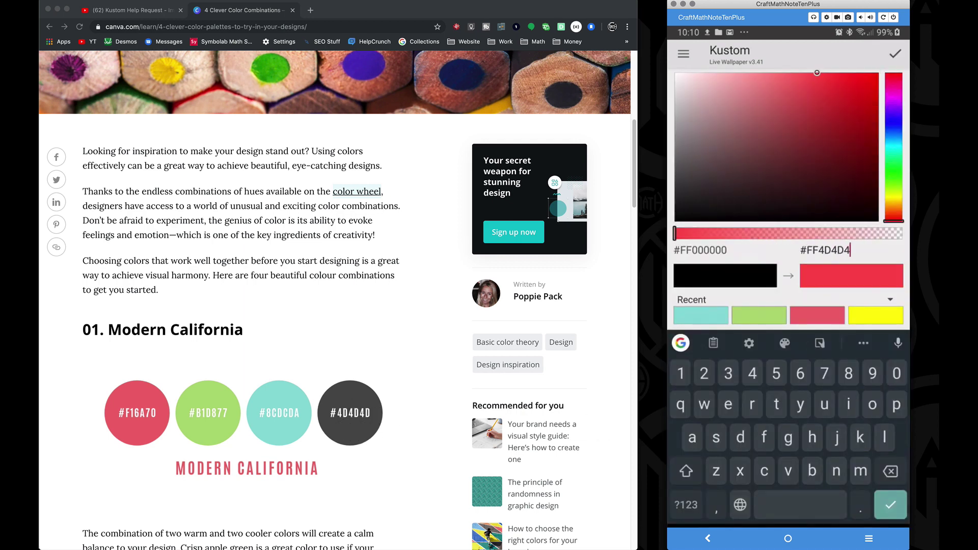
{"action": "key", "text": "Return"}
{"action": "left_click", "coordinate": [867, 57]}
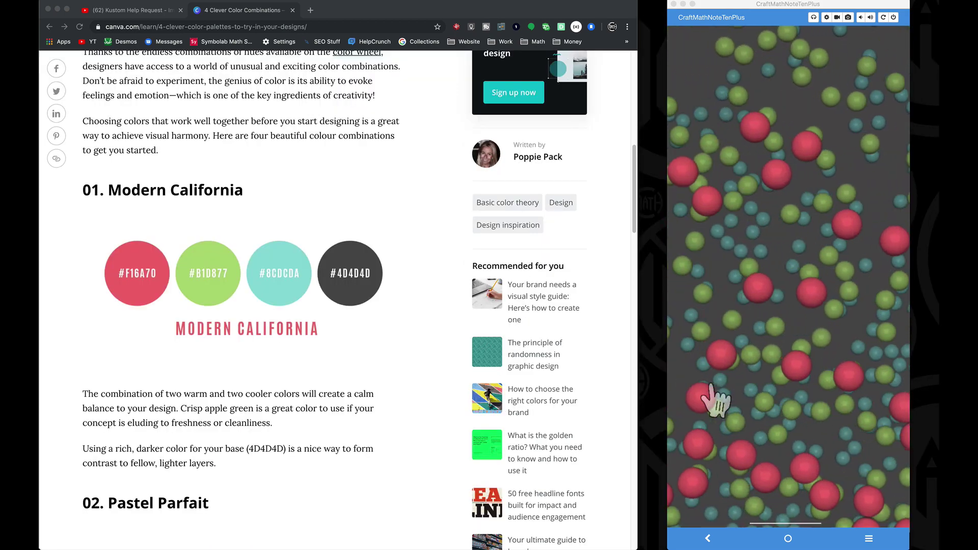
{"action": "scroll", "coordinate": [269, 346], "scroll_direction": "down", "scroll_amount": 7}
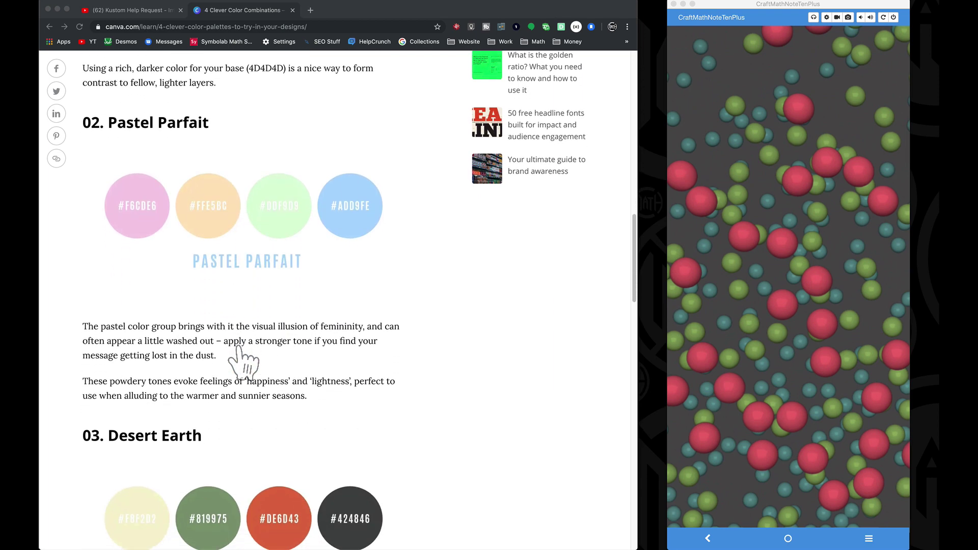
Change the background colour back to black #FF000000 and save the design
{"action": "left_click", "coordinate": [880, 455]}
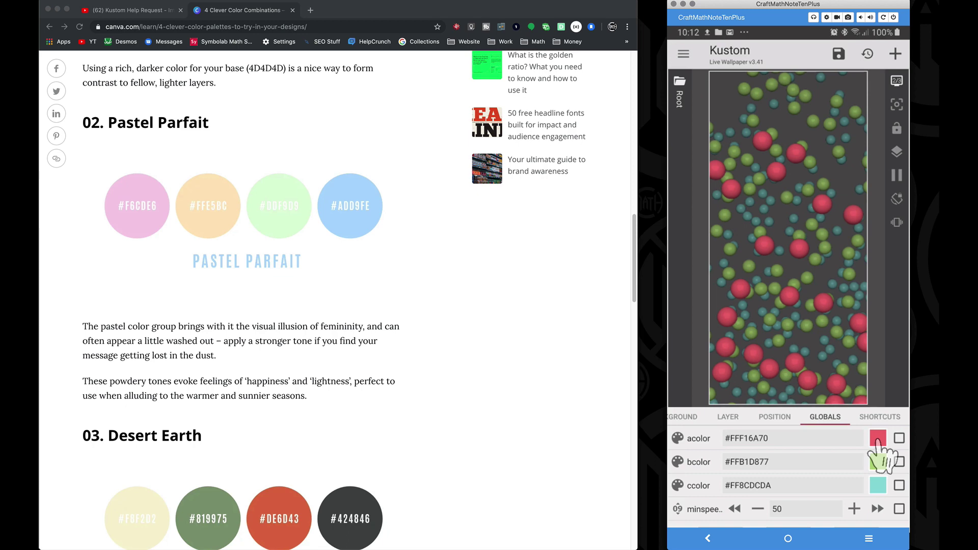
{"action": "left_click", "coordinate": [877, 439]}
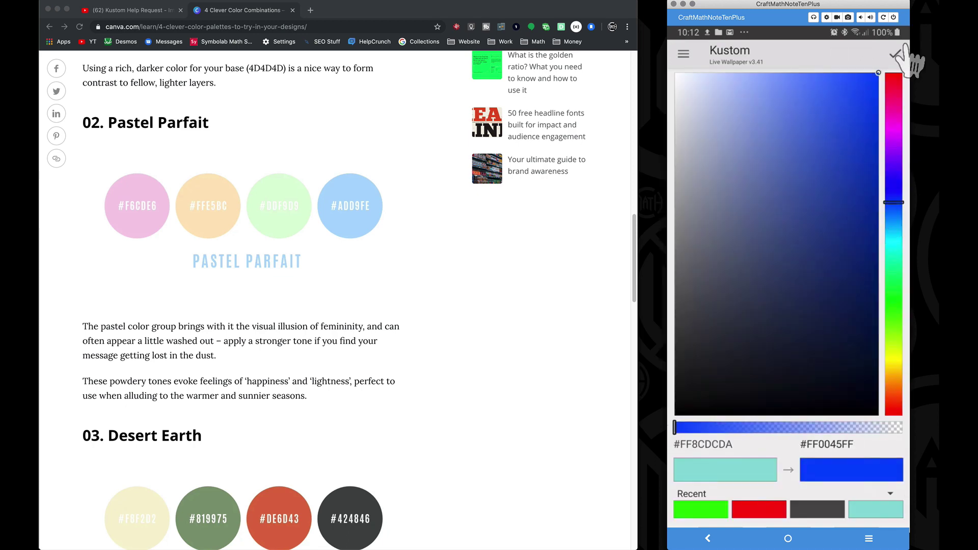
{"action": "left_click", "coordinate": [895, 53]}
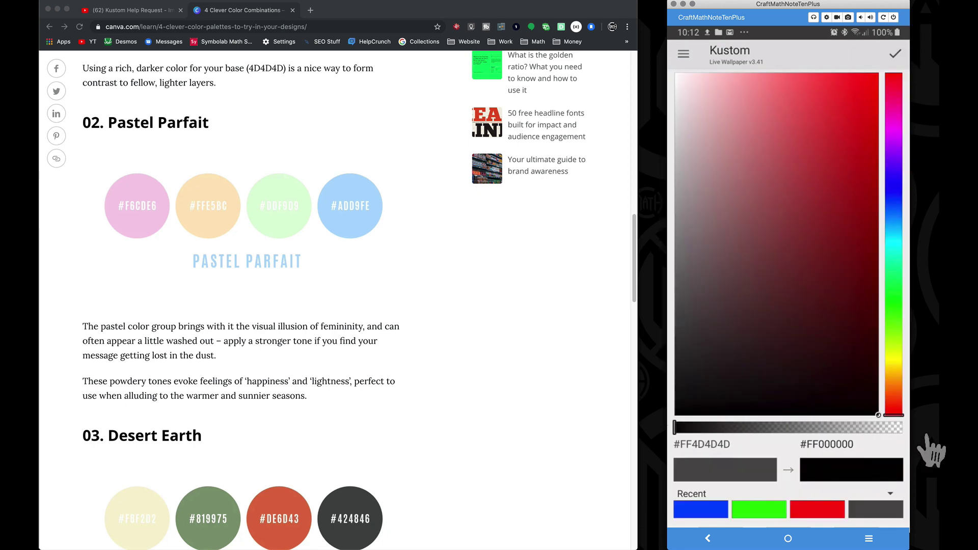
{"action": "left_click", "coordinate": [895, 53]}
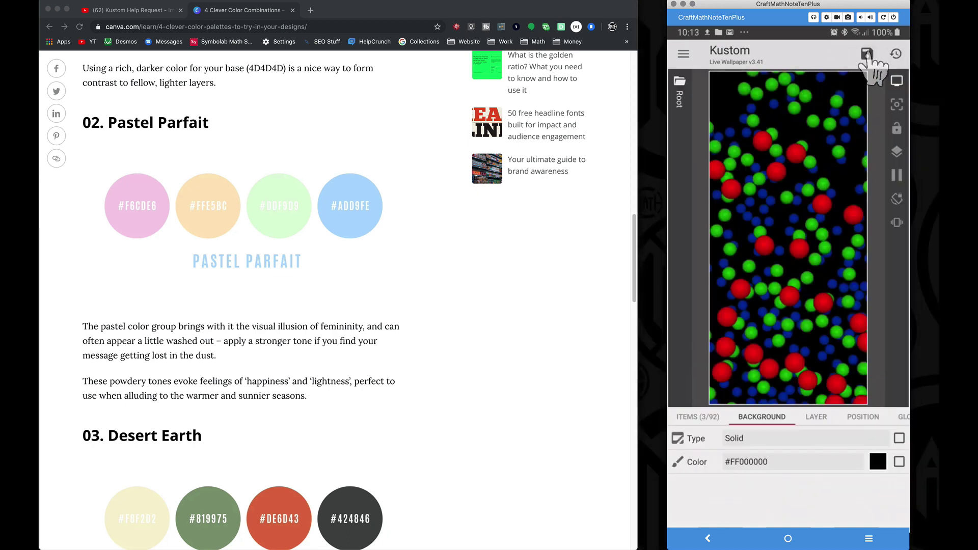
{"action": "left_click", "coordinate": [867, 55]}
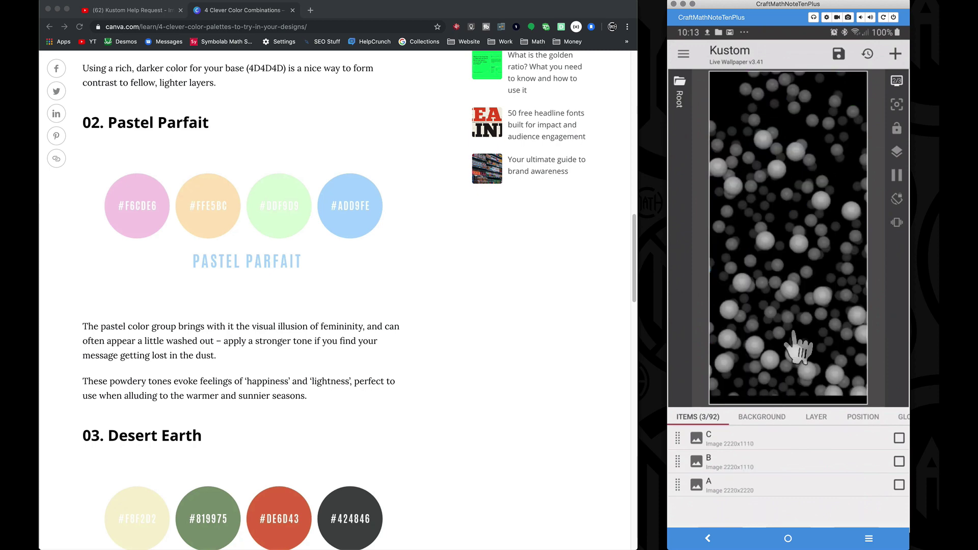
Inspect image item C's bitmap and Bg Scroll animation settings, then return to the item list
{"action": "left_click", "coordinate": [720, 437]}
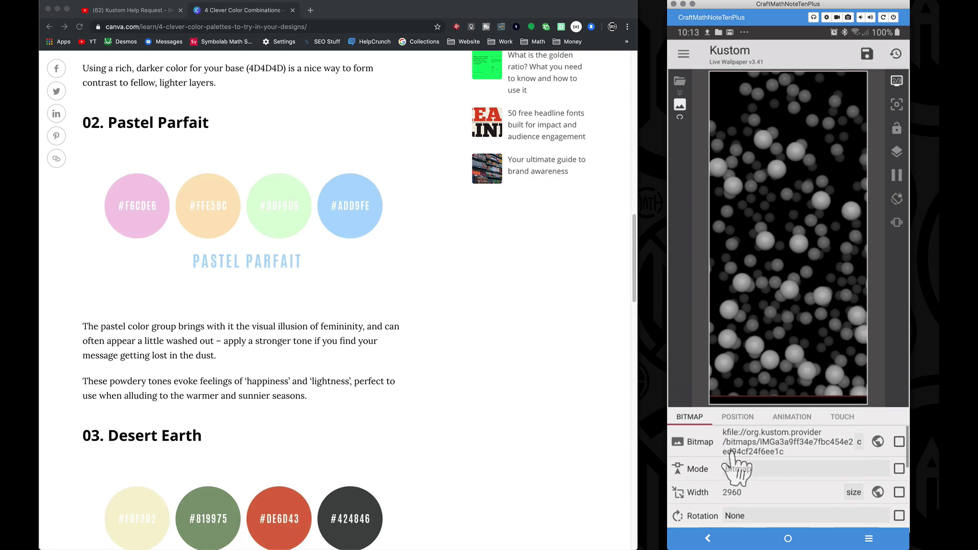
{"action": "scroll", "coordinate": [733, 464], "scroll_direction": "down", "scroll_amount": 2}
{"action": "scroll", "coordinate": [734, 464], "scroll_direction": "down", "scroll_amount": 2}
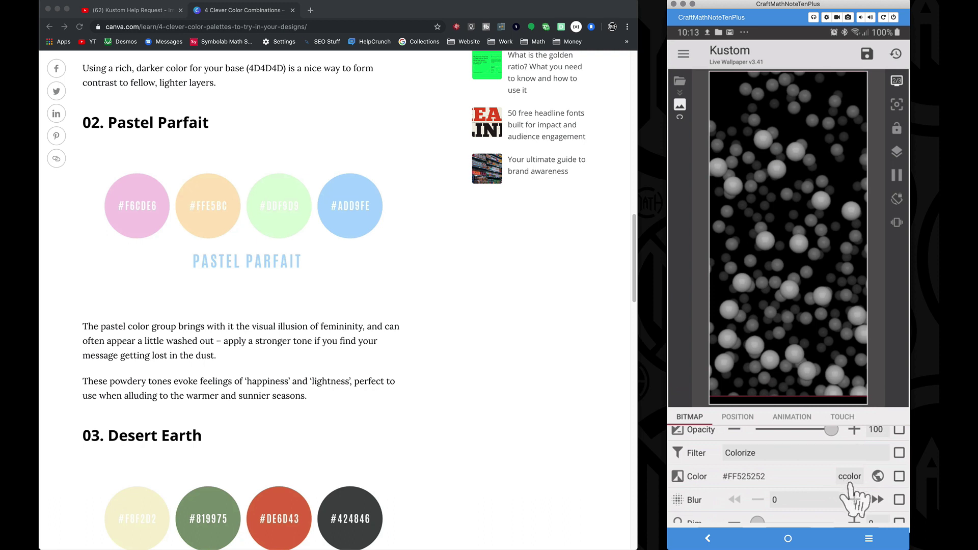
{"action": "left_click", "coordinate": [792, 417]}
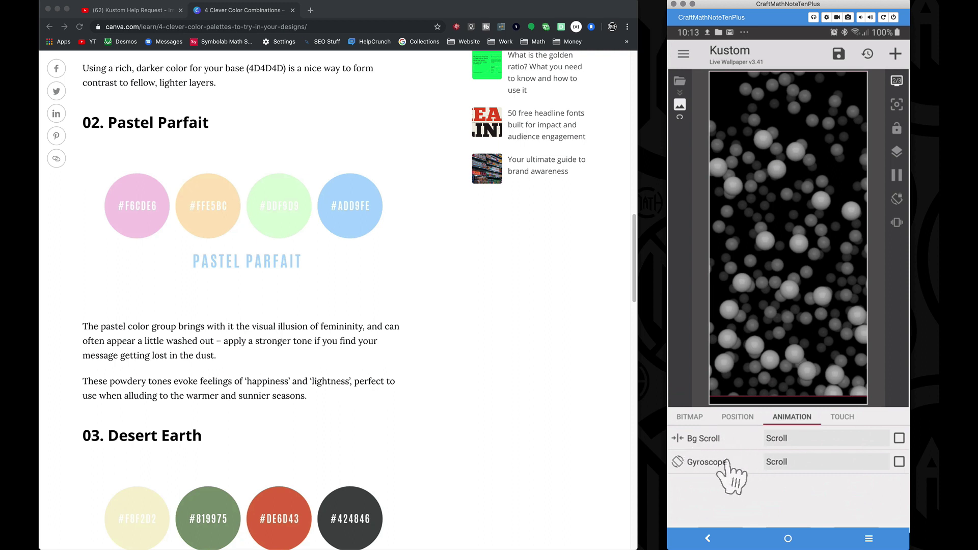
{"action": "left_click", "coordinate": [793, 439]}
{"action": "scroll", "coordinate": [790, 491], "scroll_direction": "down", "scroll_amount": 3}
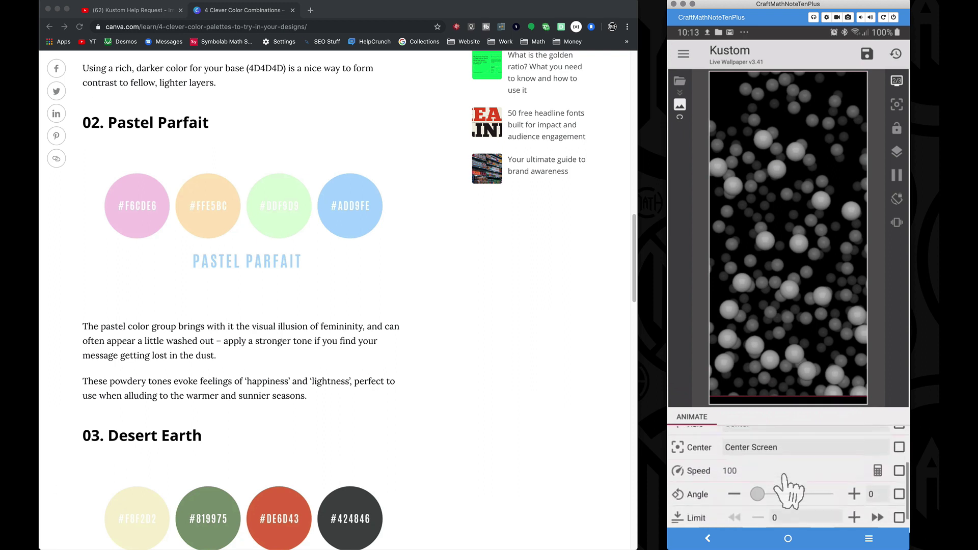
{"action": "left_click", "coordinate": [709, 539]}
{"action": "left_click", "coordinate": [709, 539]}
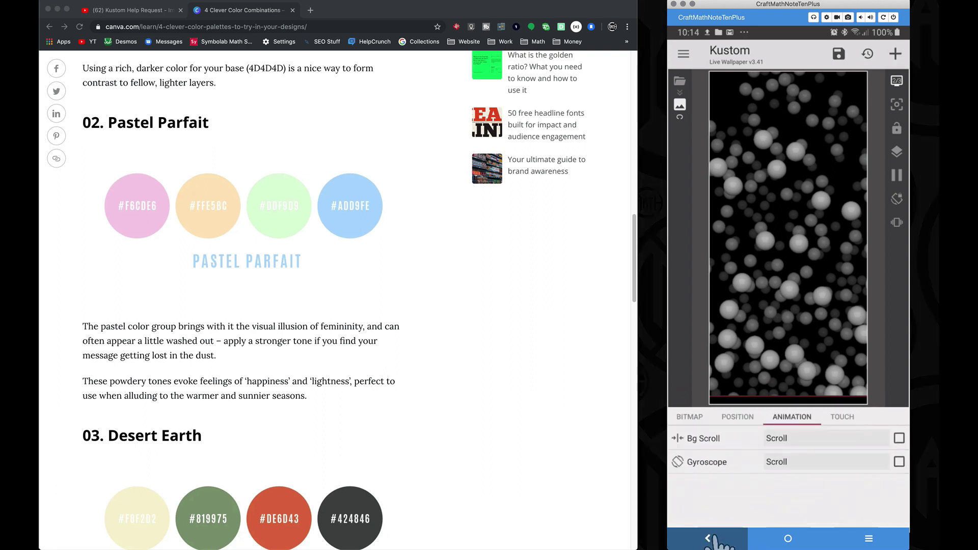
Switch the gyro global on in the wallpaper's GLOBALS list
{"action": "left_click", "coordinate": [902, 417]}
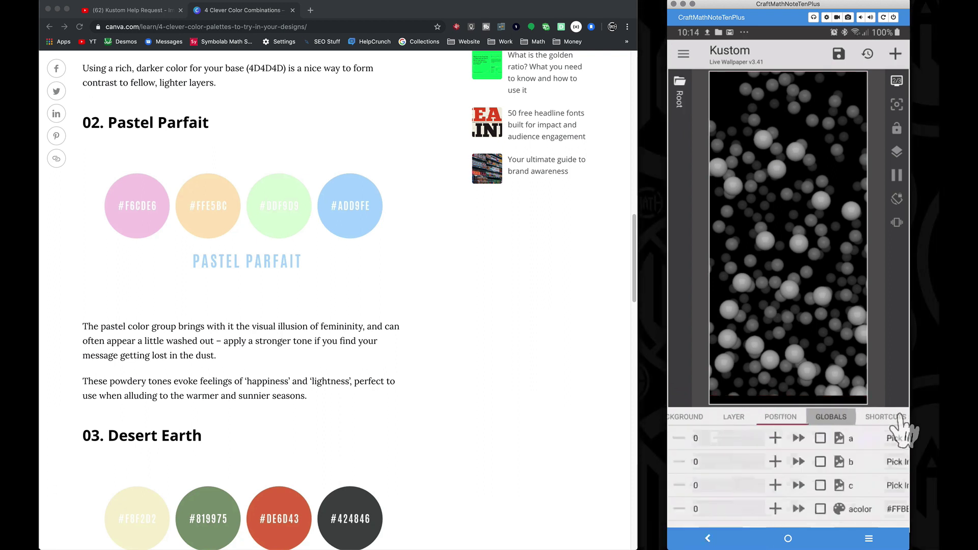
{"action": "scroll", "coordinate": [840, 499], "scroll_direction": "down", "scroll_amount": 5}
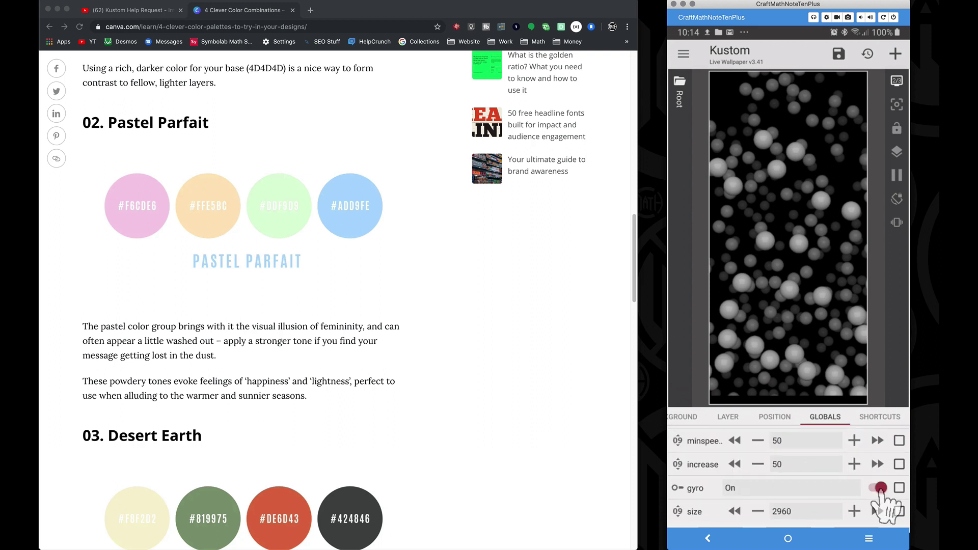
{"action": "left_click", "coordinate": [878, 488]}
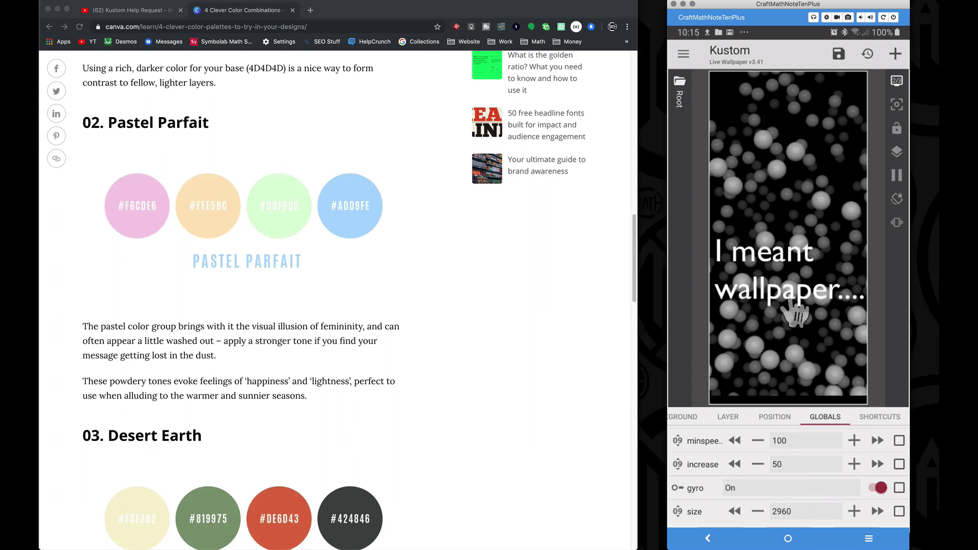
Raise the size global to 3050 and save the design
{"action": "left_click", "coordinate": [877, 511]}
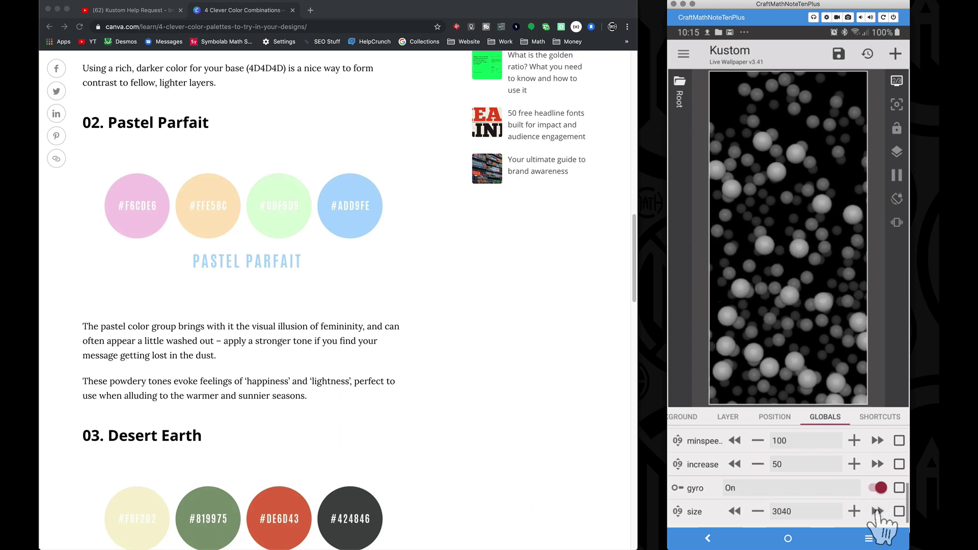
{"action": "left_click", "coordinate": [877, 510]}
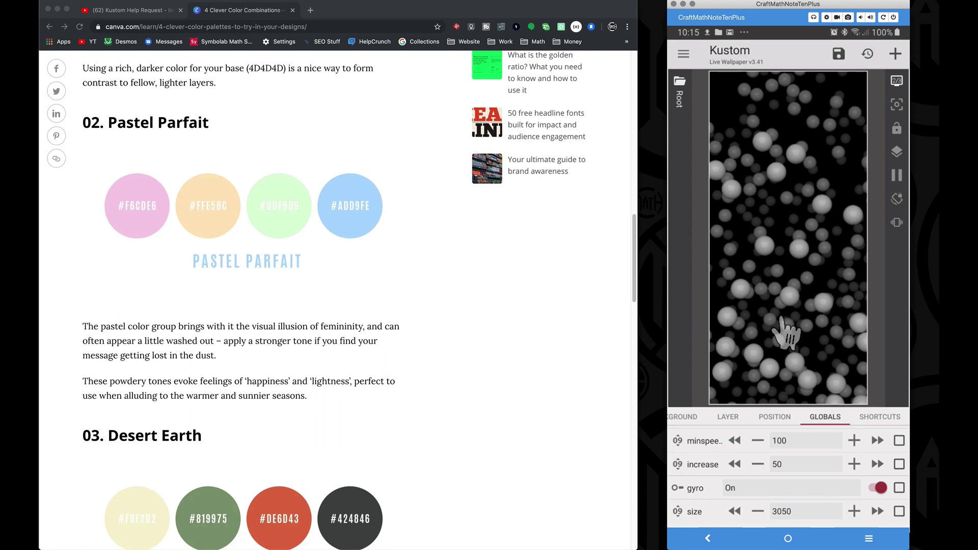
{"action": "key", "text": "ctrl+s"}
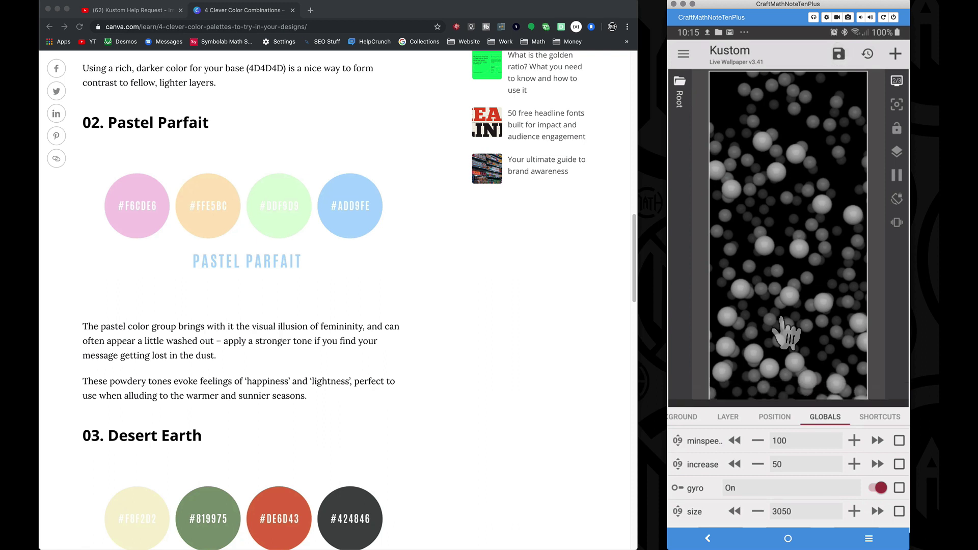
View the bead live wallpaper full-screen on the home screen
{"action": "key", "text": "Escape"}
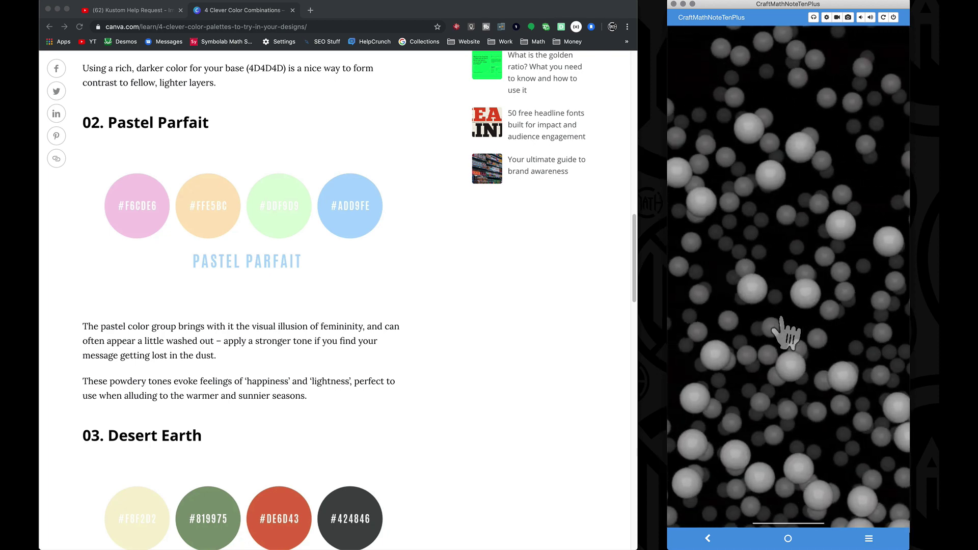
{"action": "left_click", "coordinate": [786, 334]}
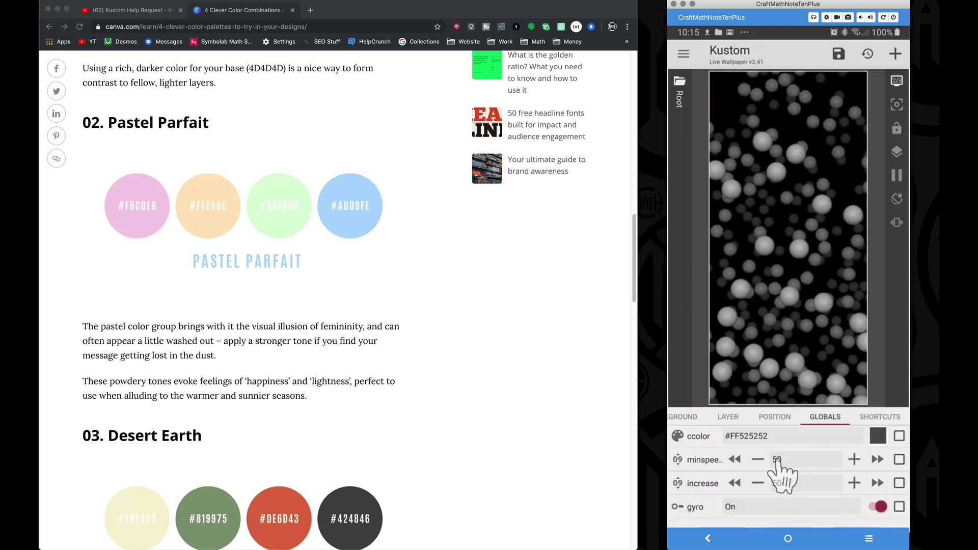
{"action": "right_click", "coordinate": [742, 470]}
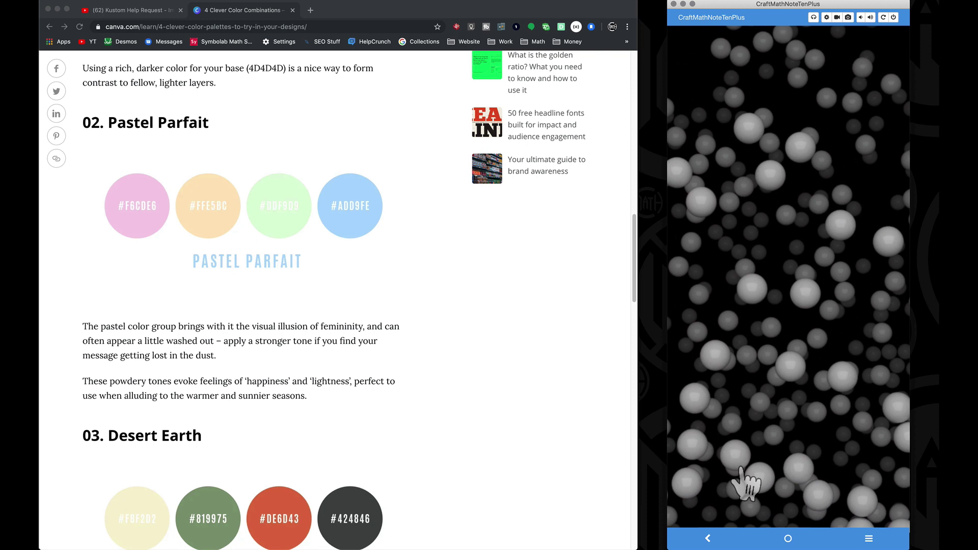